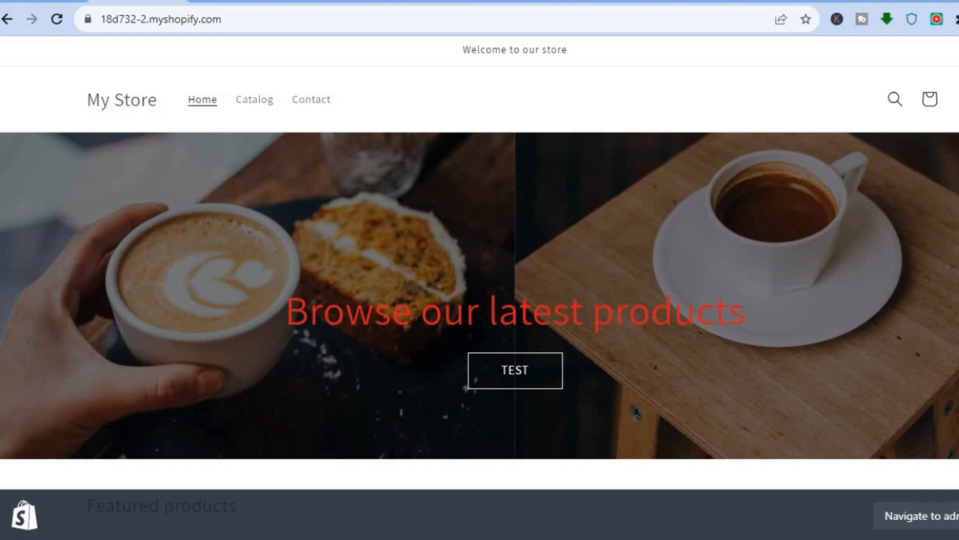
# - Open the Dawn theme customizer from the Online Store themes page in the admin
pyautogui.scroll(-3, 480, 300)
pyautogui.scroll(1, 480, 299)
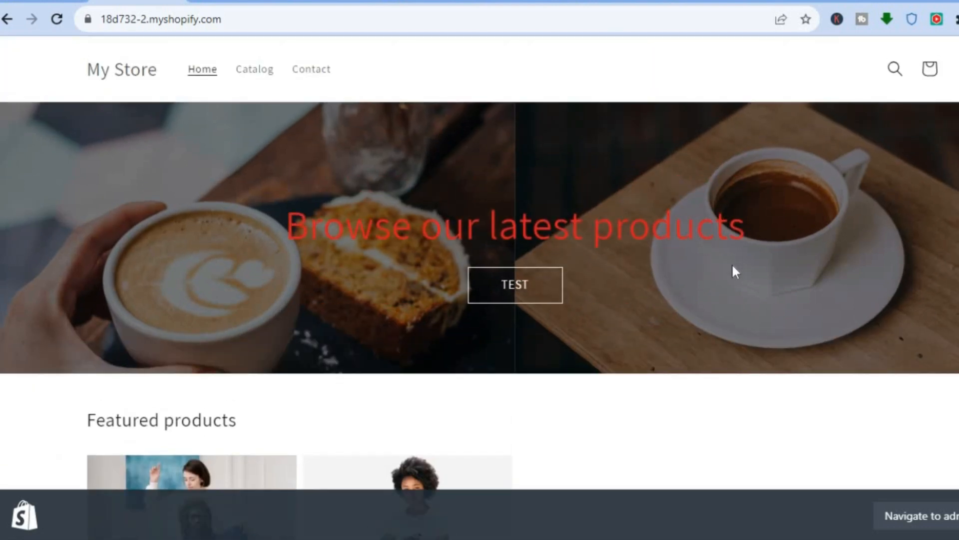
pyautogui.moveTo(746, 226); pyautogui.dragTo(631, 225)
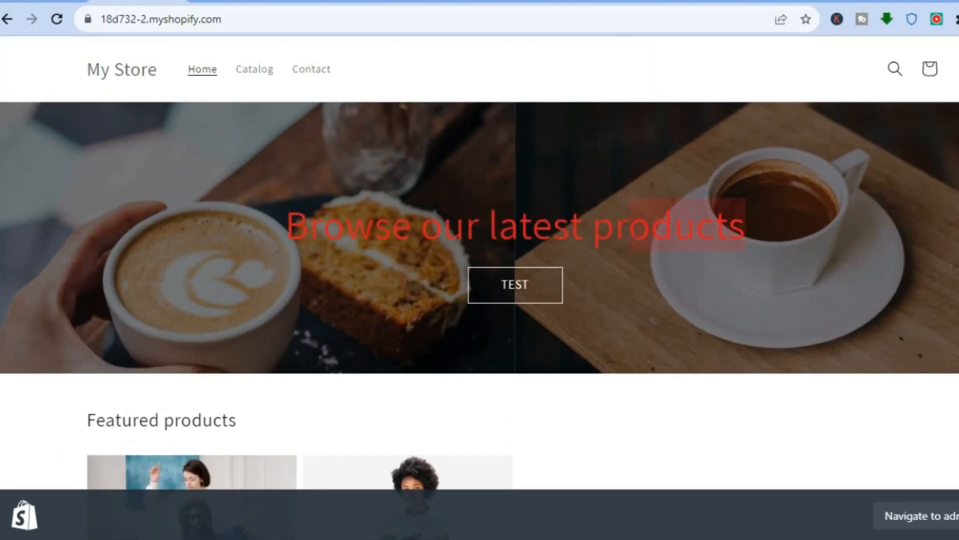
pyautogui.click(349, 203)
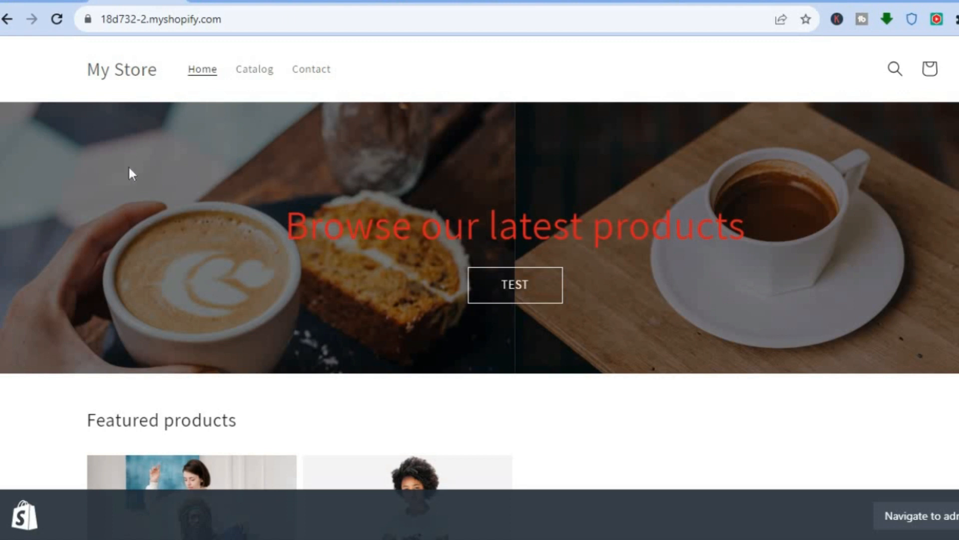
pyautogui.click(42, 1)
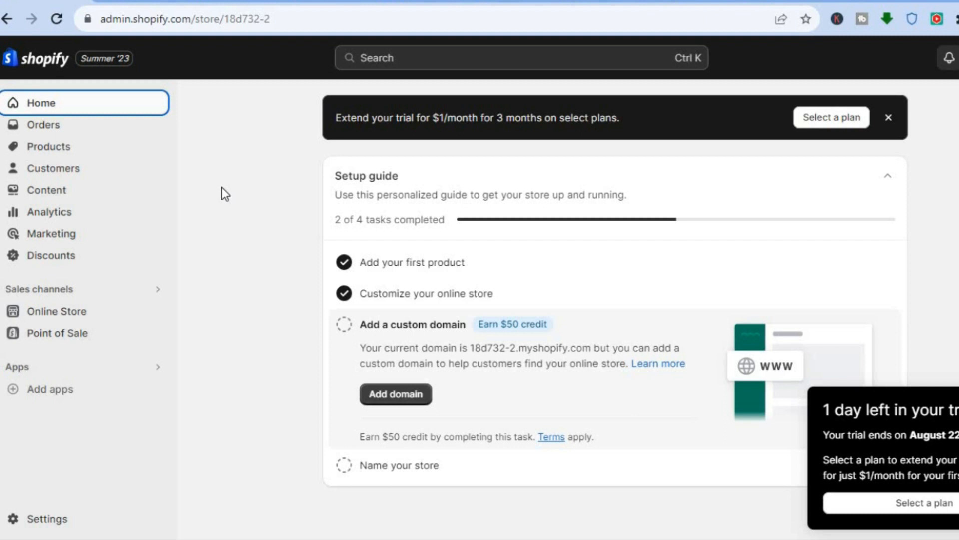
pyautogui.click(44, 314)
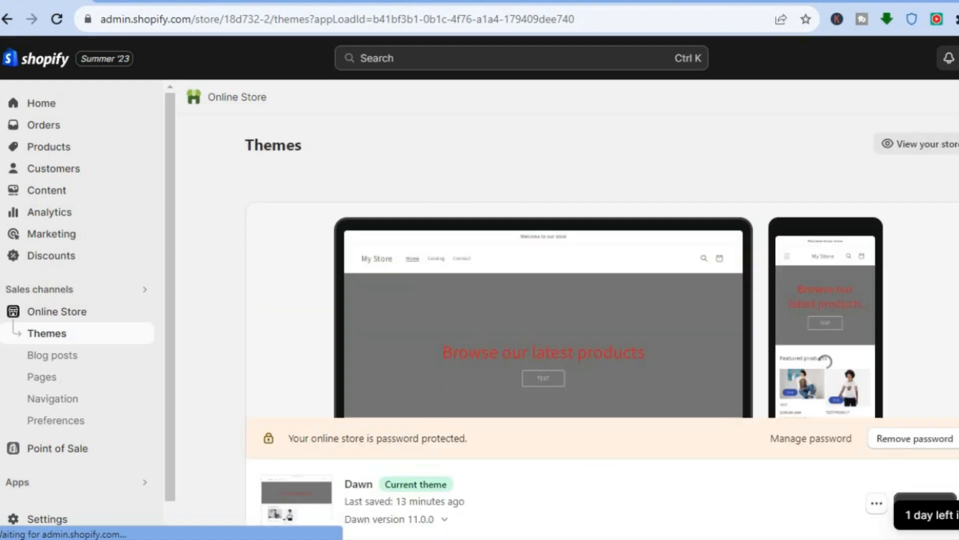
pyautogui.scroll(-3, 600, 325)
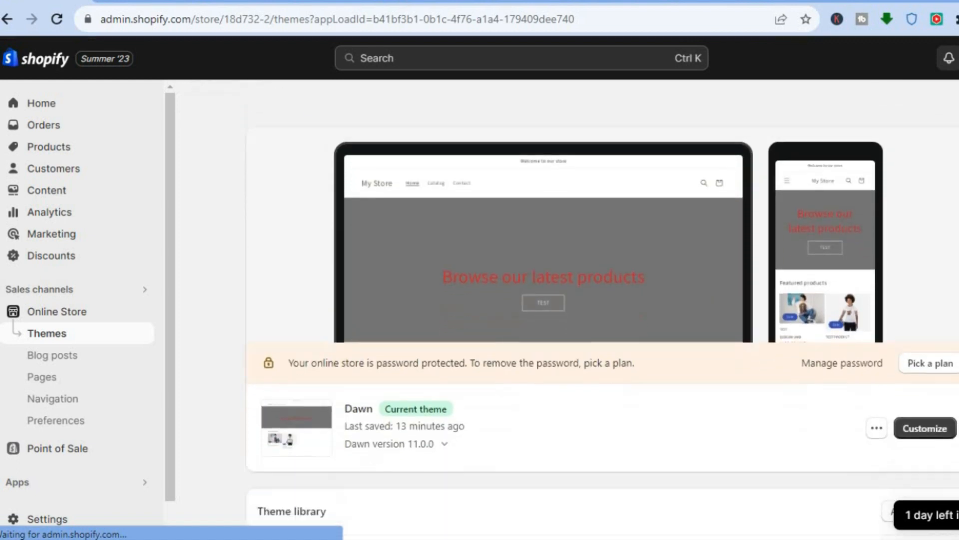
pyautogui.scroll(-2, 599, 325)
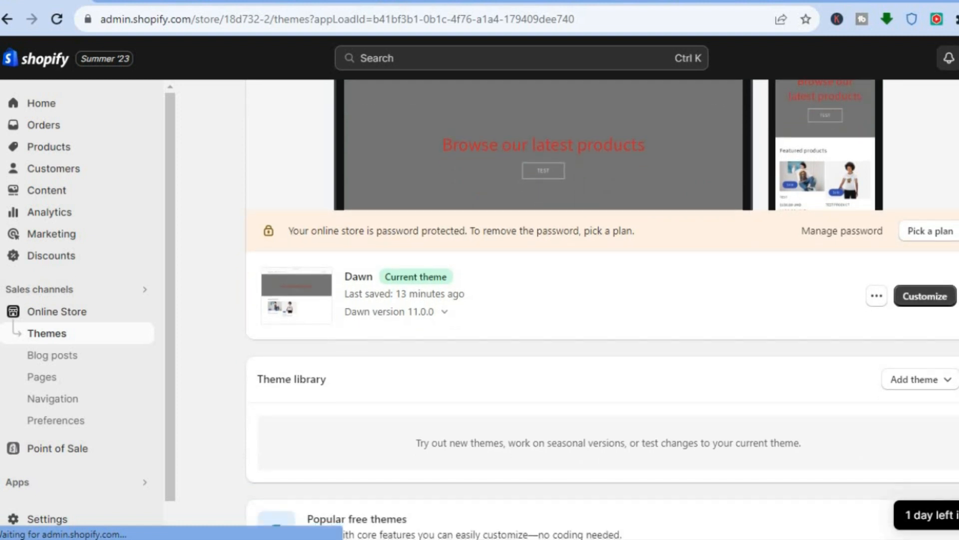
pyautogui.click(934, 299)
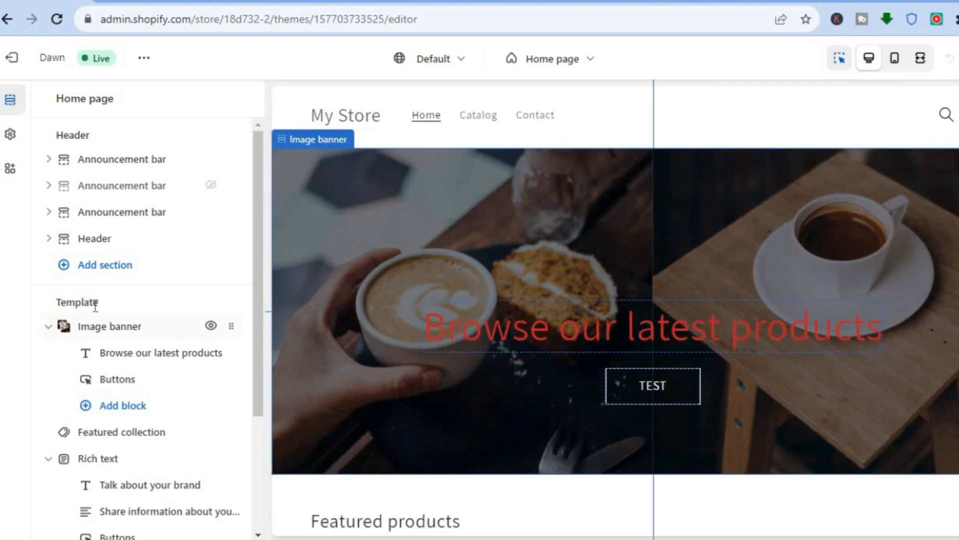
# - Set the image banner heading's size to Small
pyautogui.click(138, 352)
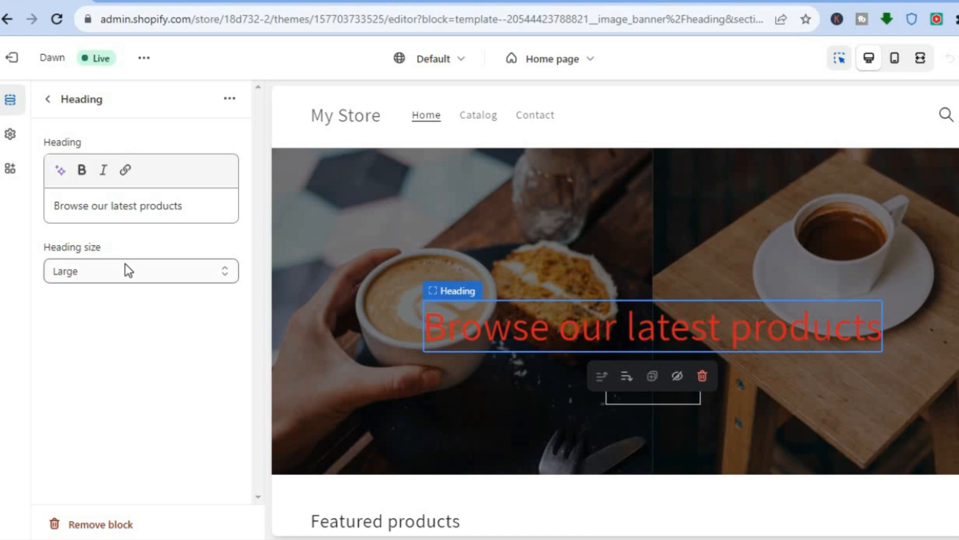
pyautogui.click(190, 271)
pyautogui.click(191, 271)
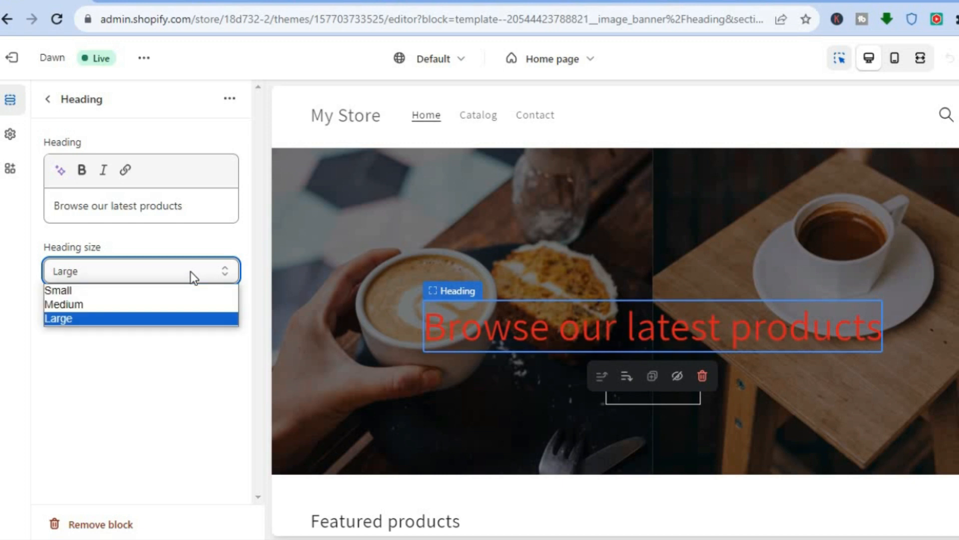
pyautogui.click(160, 294)
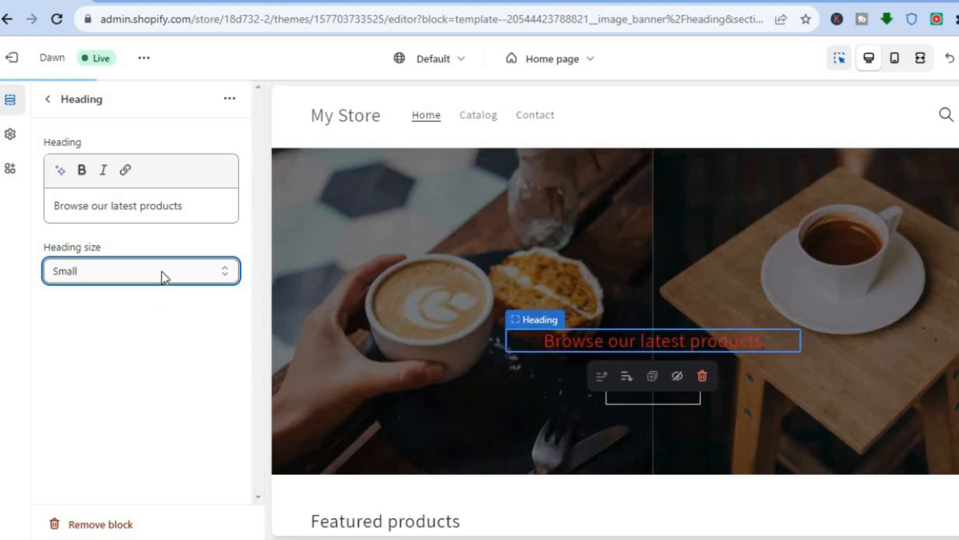
pyautogui.click(161, 271)
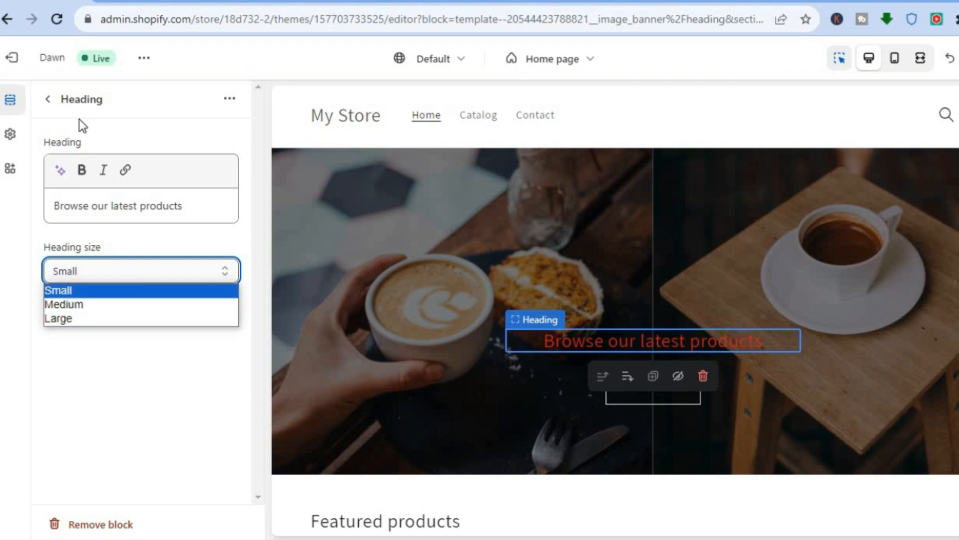
pyautogui.click(52, 101)
pyautogui.click(52, 101)
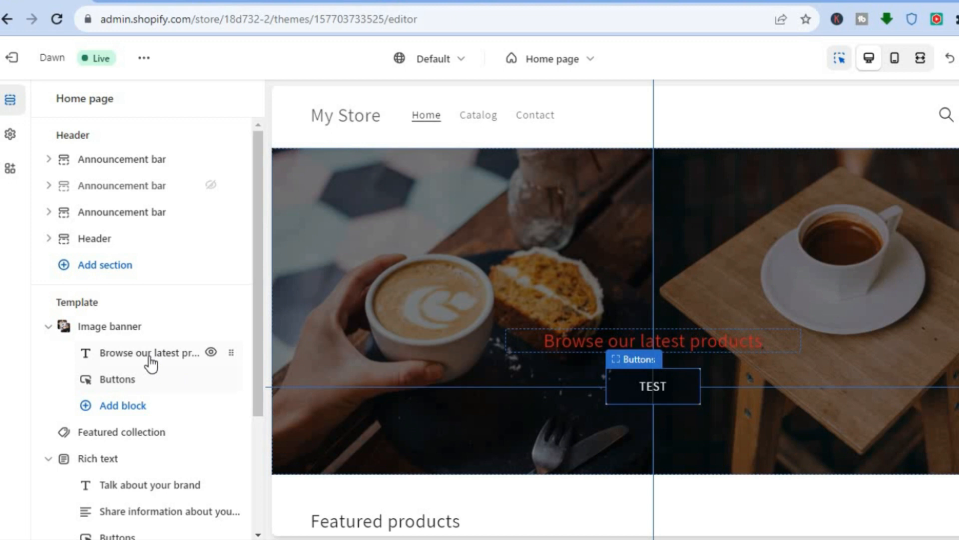
# - Edit the image banner's Scheme 3 and change its text colour to #5F1DDD
pyautogui.click(139, 328)
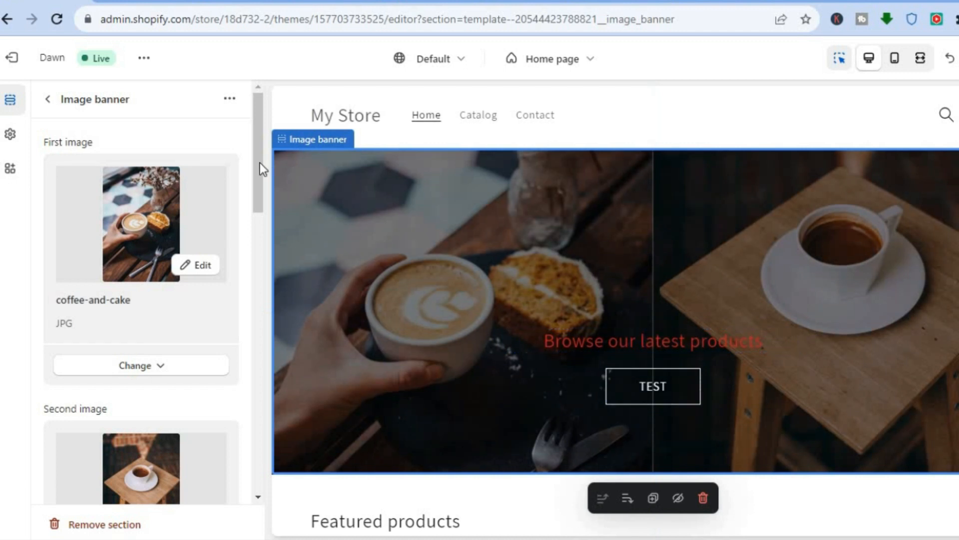
pyautogui.scroll(-3, 251, 307)
pyautogui.scroll(-6, 252, 307)
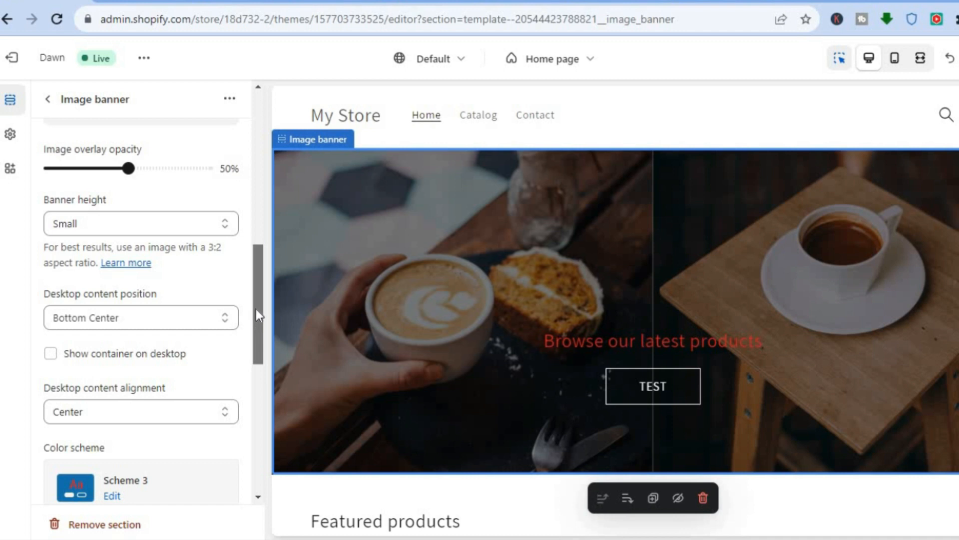
pyautogui.moveTo(256, 310); pyautogui.dragTo(257, 361)
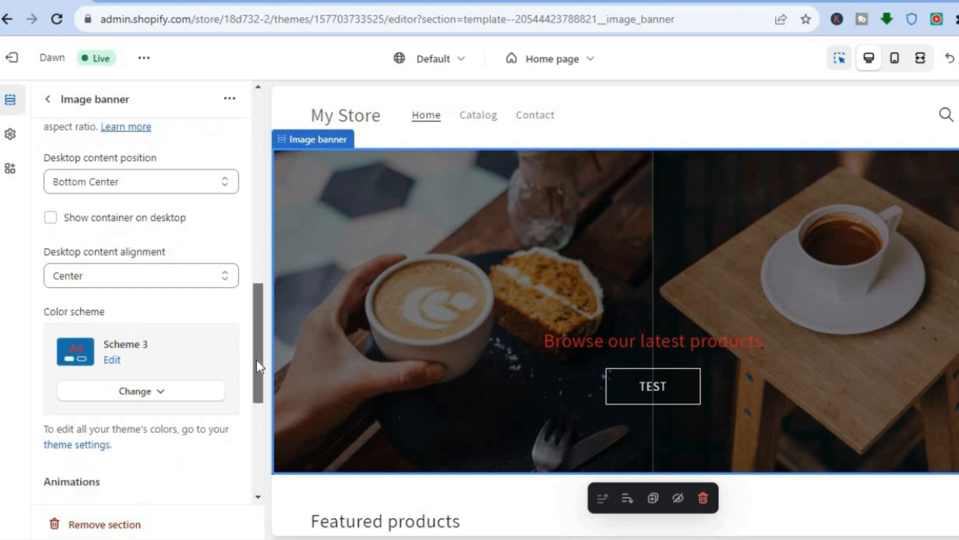
pyautogui.scroll(-1, 257, 361)
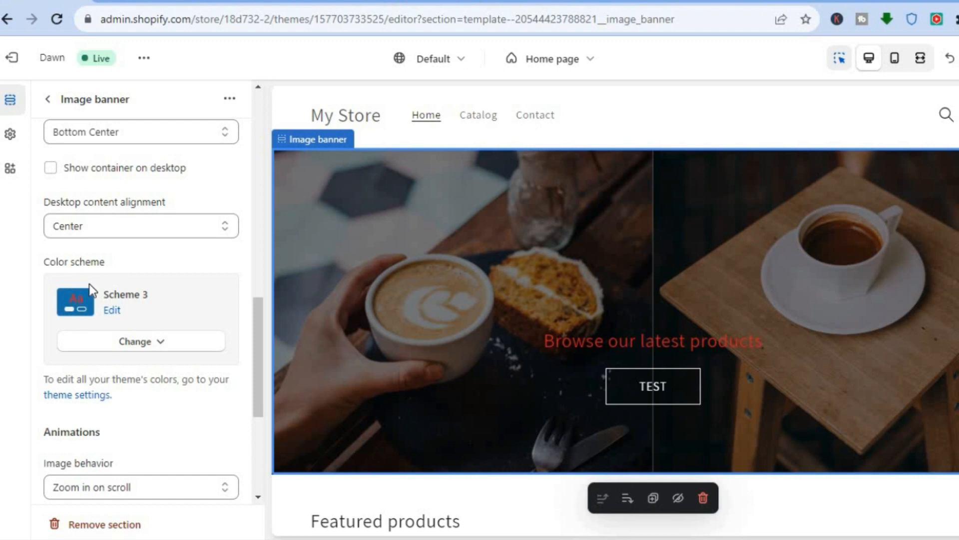
pyautogui.click(111, 311)
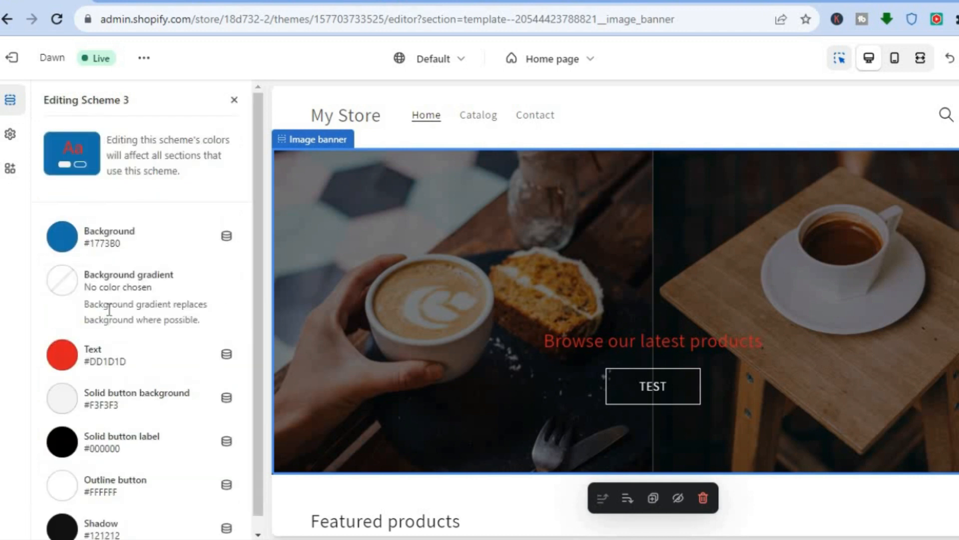
pyautogui.click(63, 356)
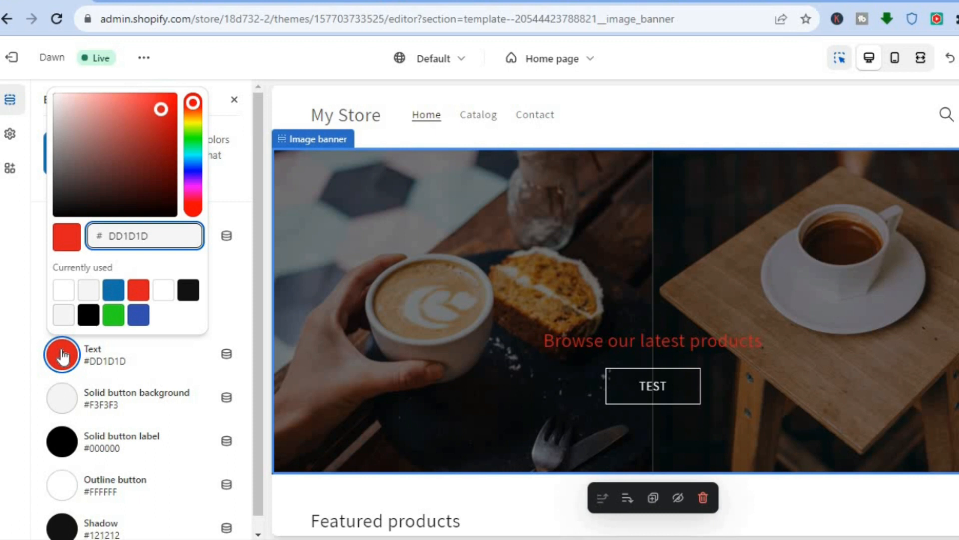
pyautogui.click(114, 316)
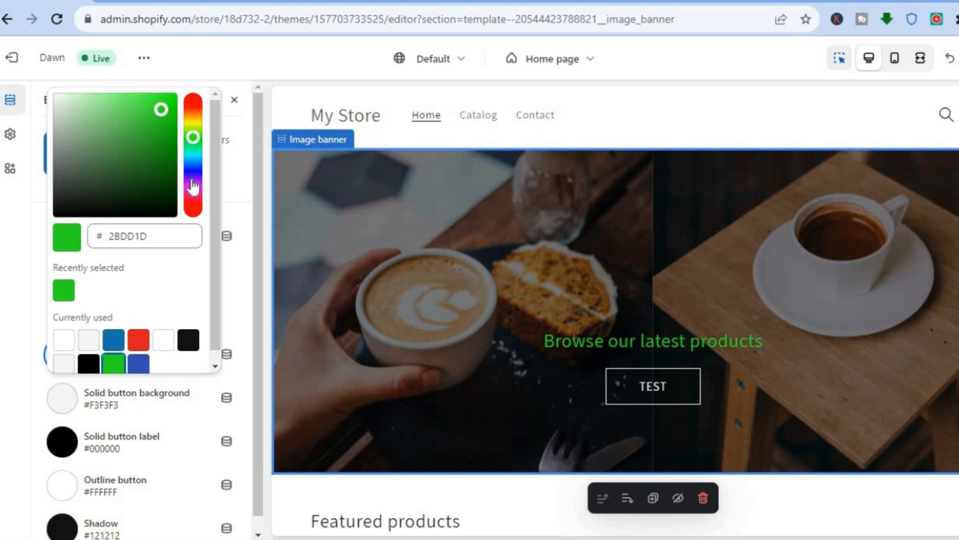
pyautogui.click(192, 181)
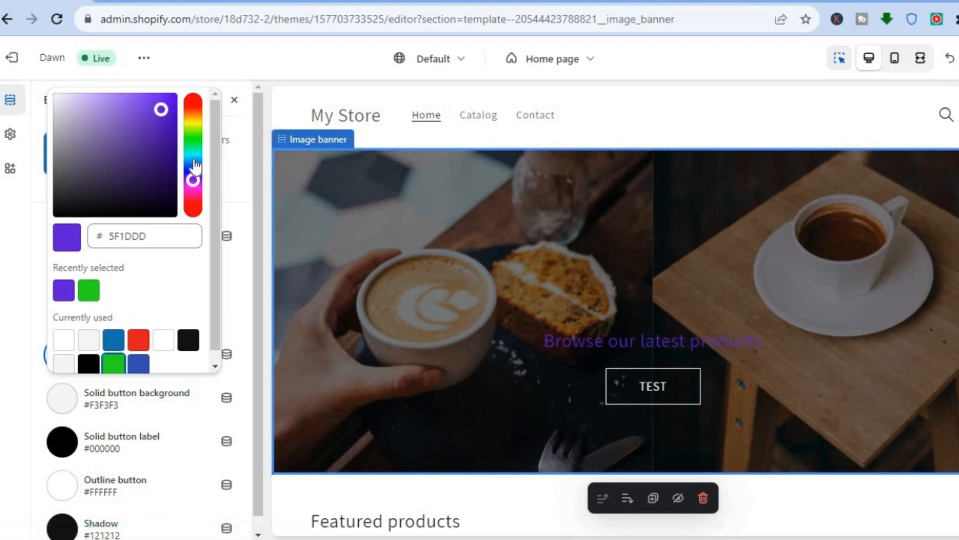
pyautogui.click(245, 134)
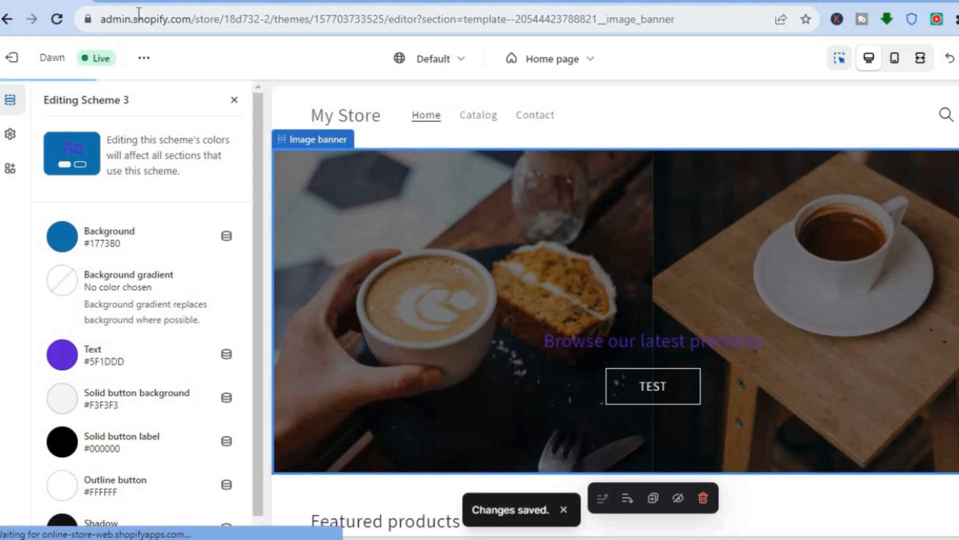
# - Reload the storefront to check the banner heading's new colour
pyautogui.click(131, 1)
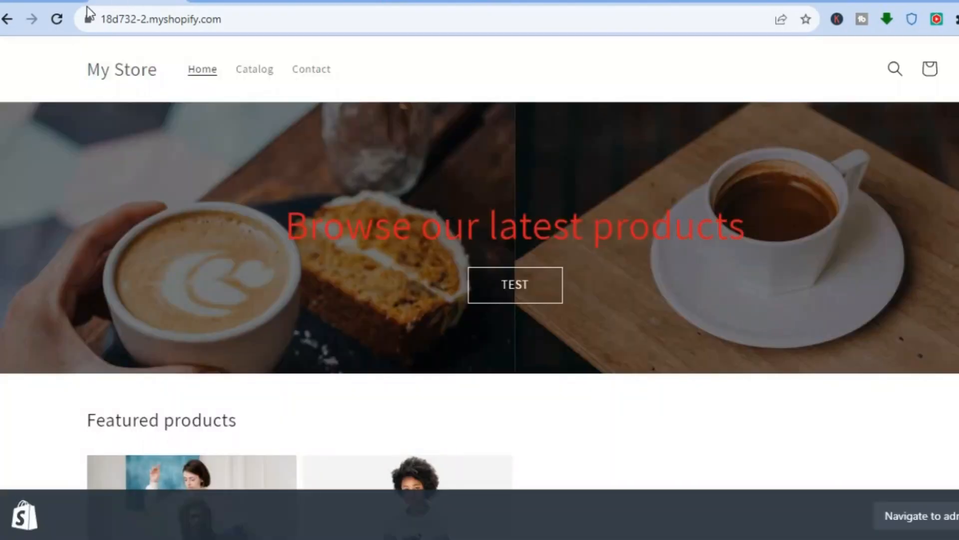
pyautogui.click(56, 19)
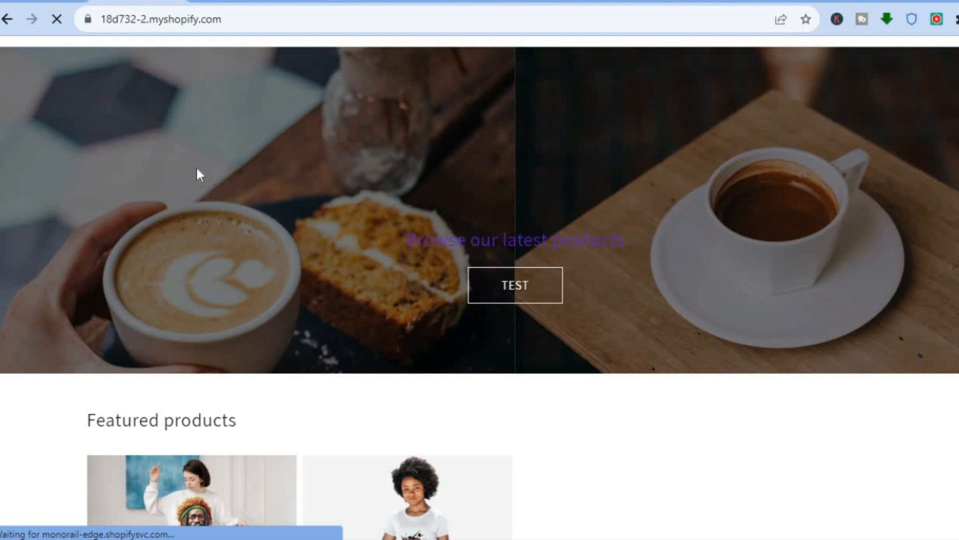
pyautogui.click(39, 2)
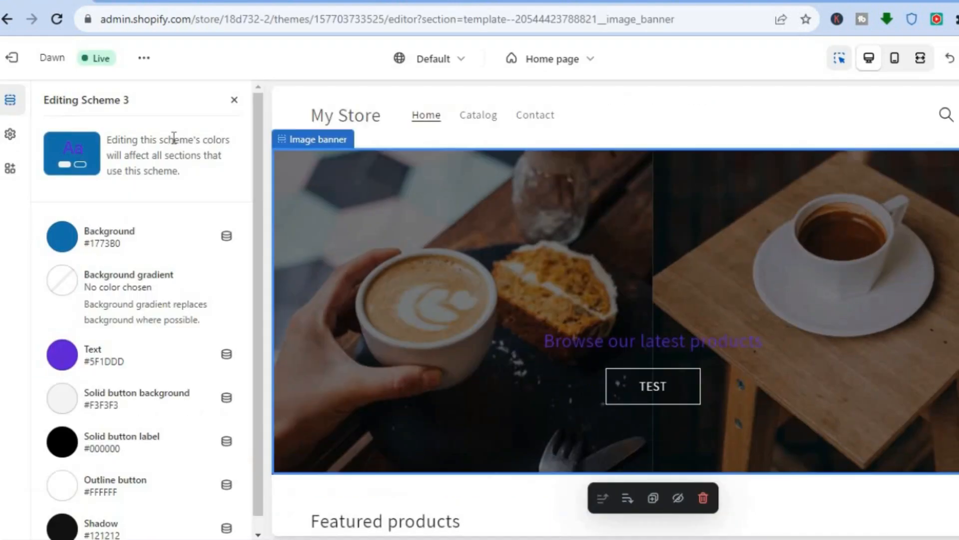
# - Set the image banner heading's size back to Large
pyautogui.click(235, 101)
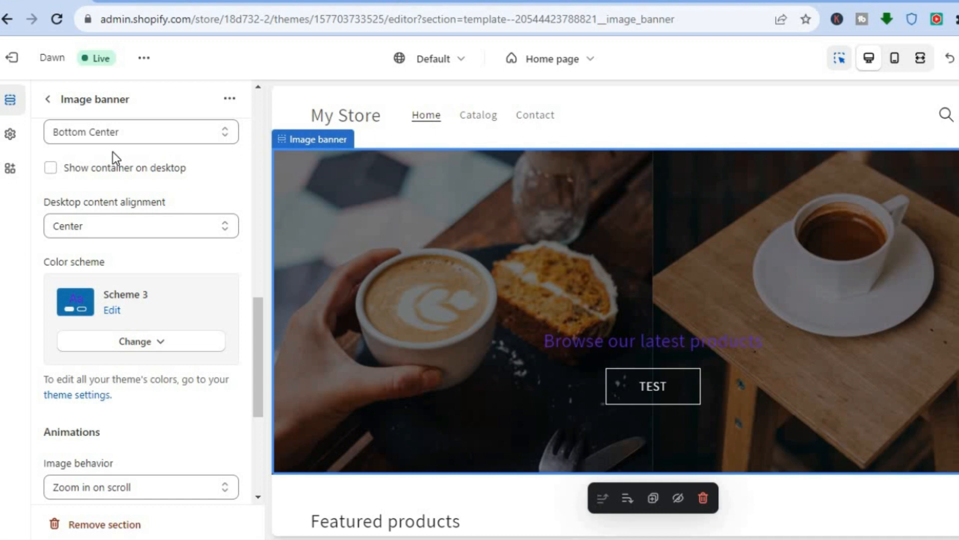
pyautogui.click(50, 100)
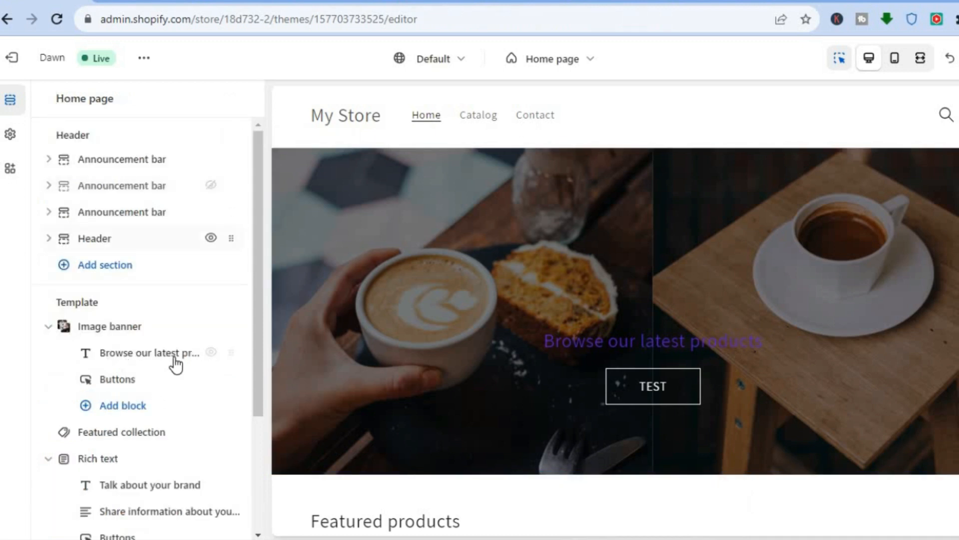
pyautogui.click(150, 353)
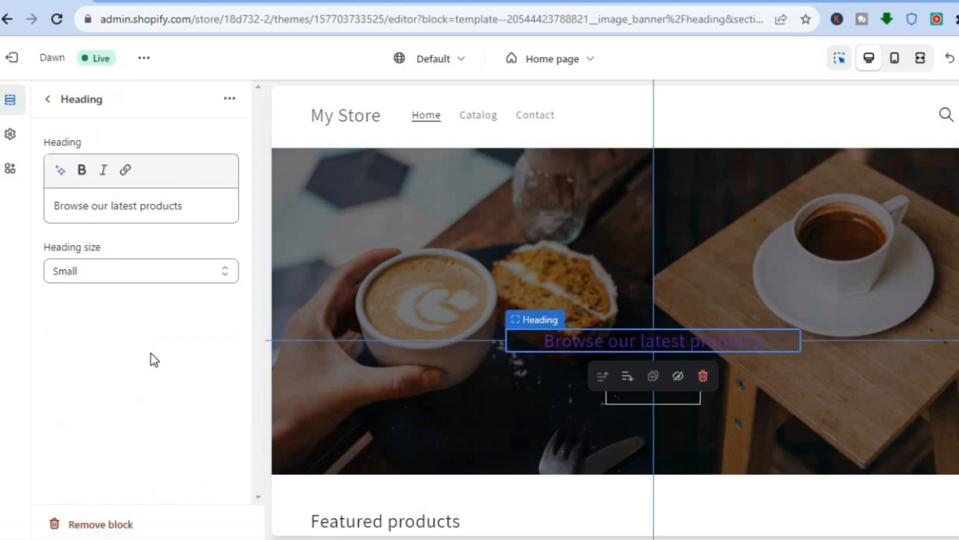
pyautogui.click(98, 271)
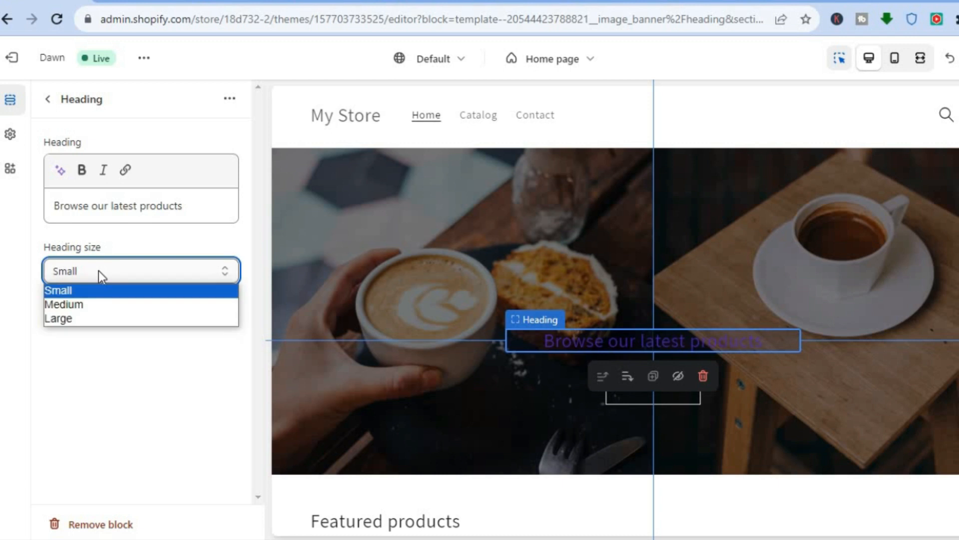
pyautogui.click(79, 318)
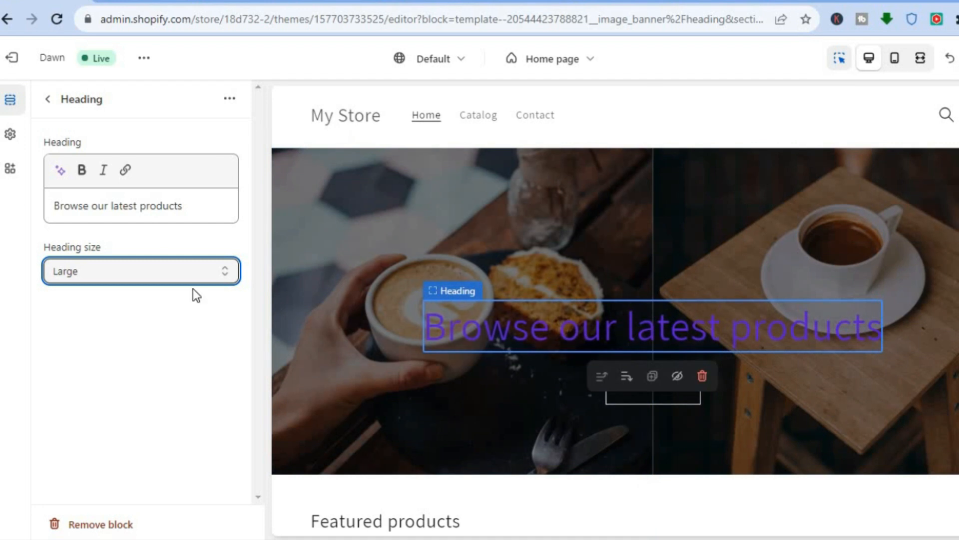
# - Select the whole heading text and open the Insert link dialog for it
pyautogui.click(82, 174)
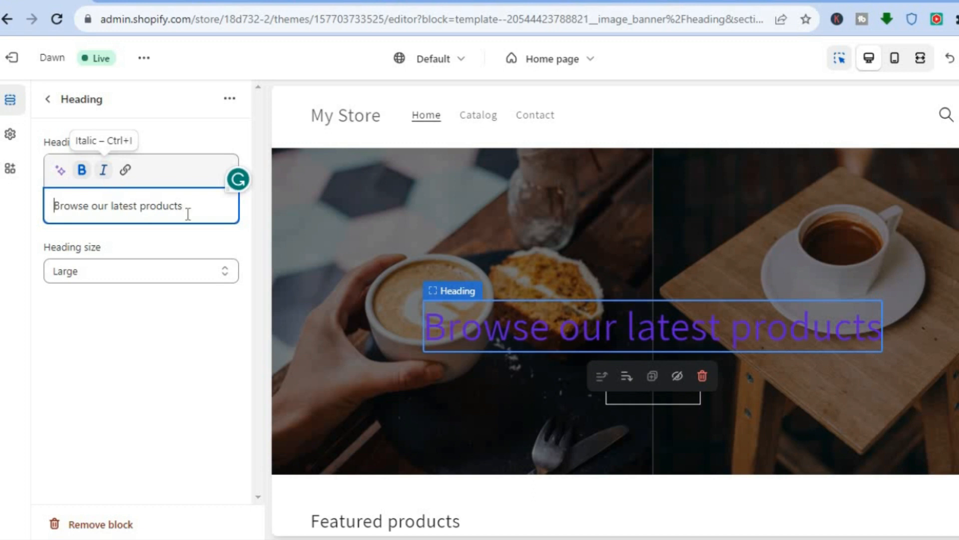
pyautogui.moveTo(192, 209); pyautogui.dragTo(50, 206)
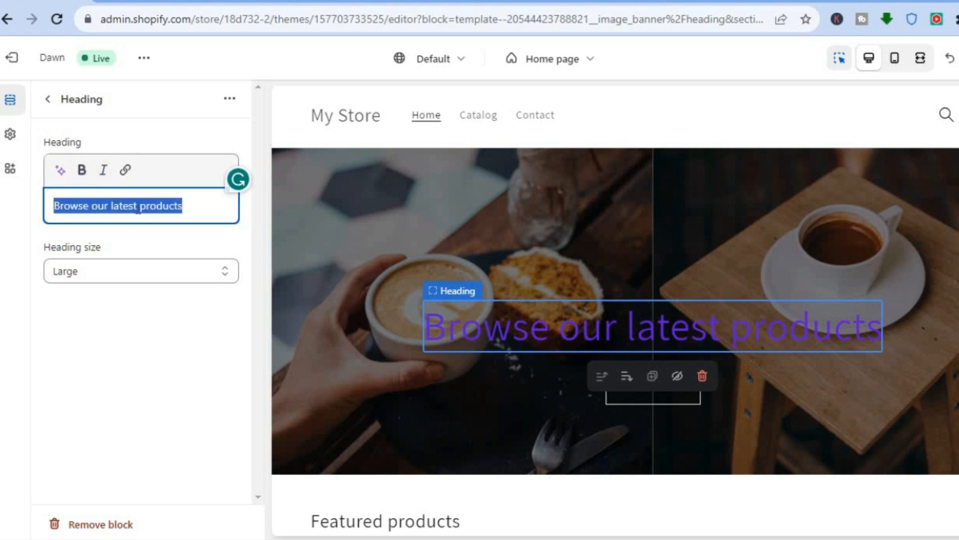
pyautogui.click(126, 172)
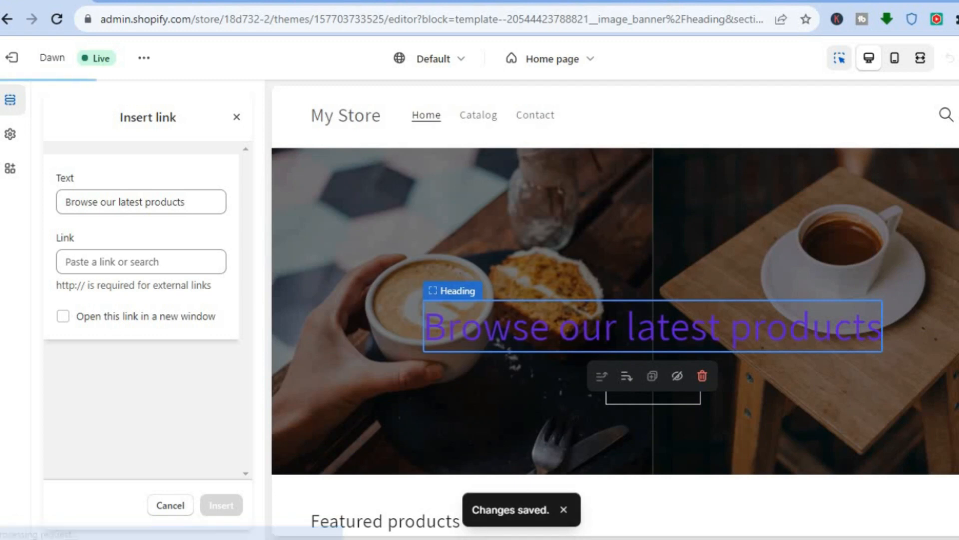
pyautogui.click(133, 1)
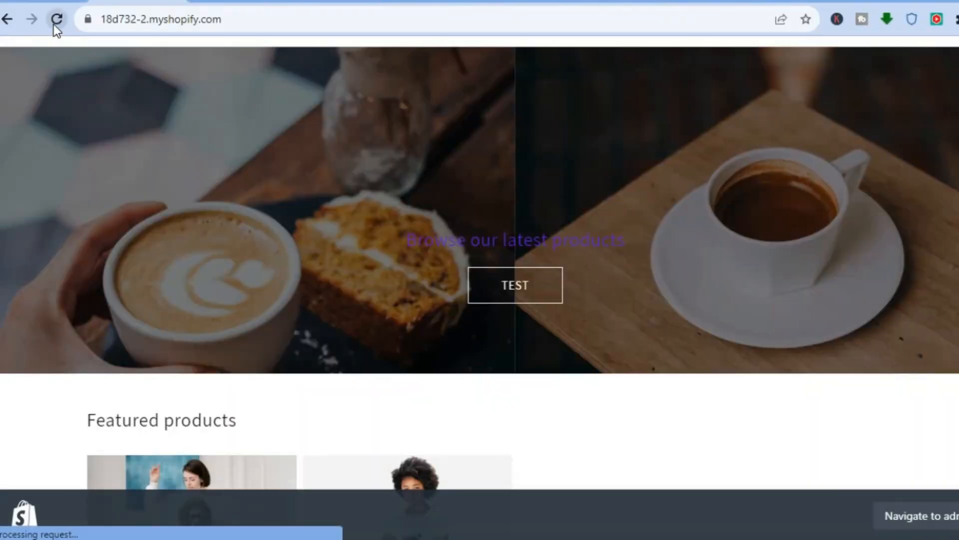